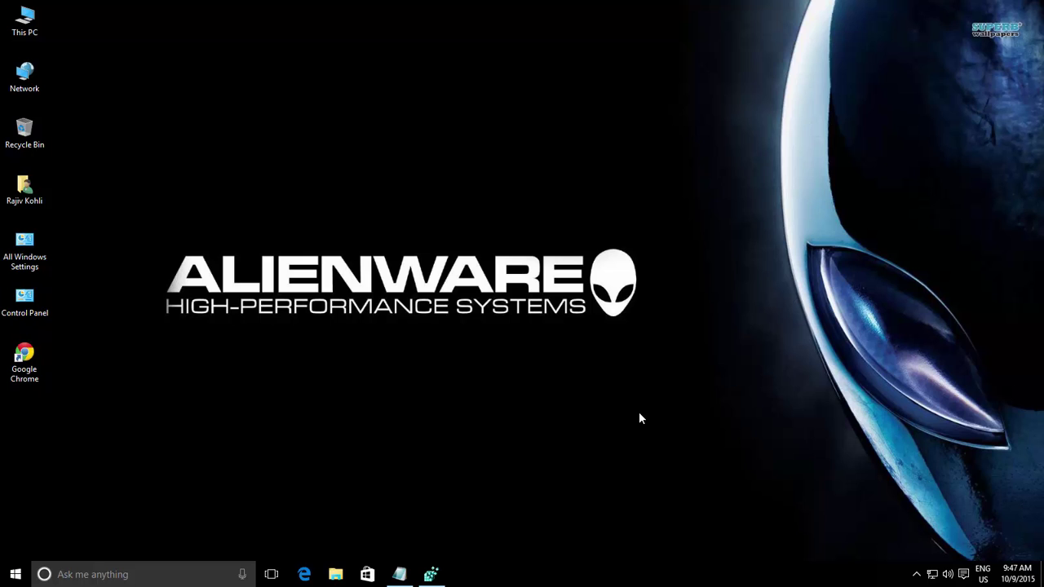
Step: Restore Registry Editor, start a registry export named 'Back', then cancel it
click(435, 576)
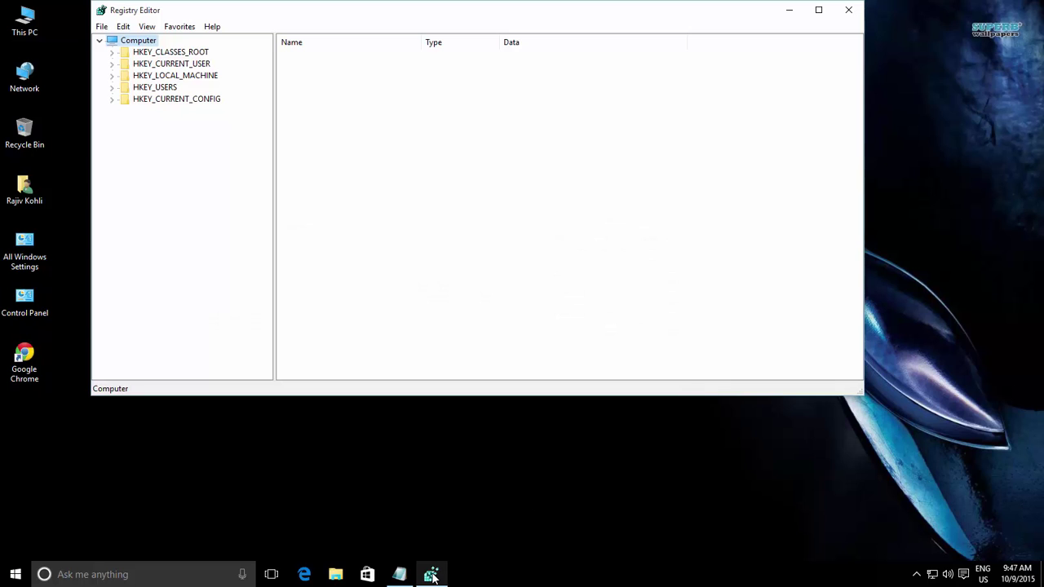
click(101, 26)
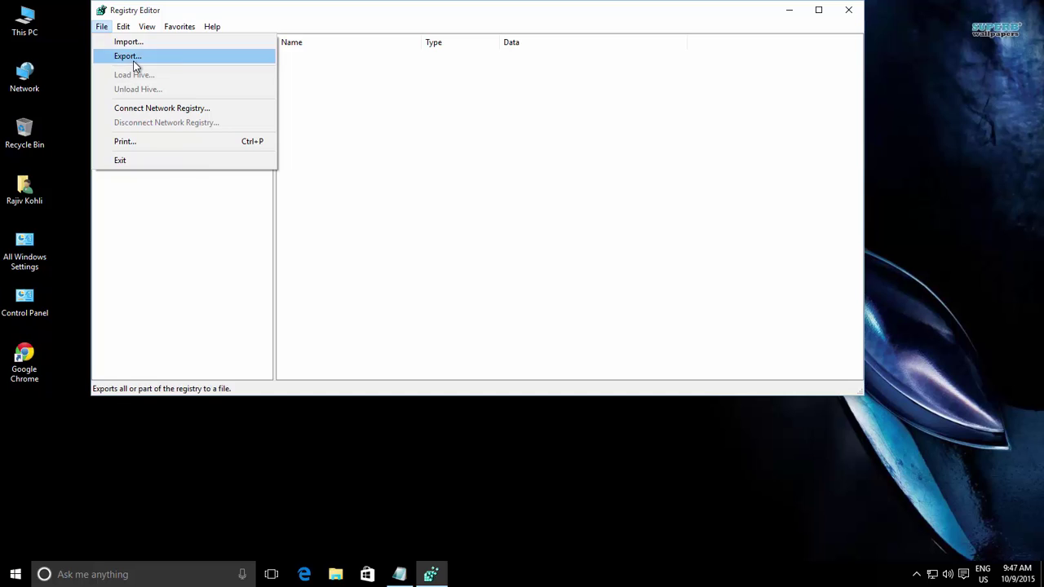
click(134, 62)
text(Backup)
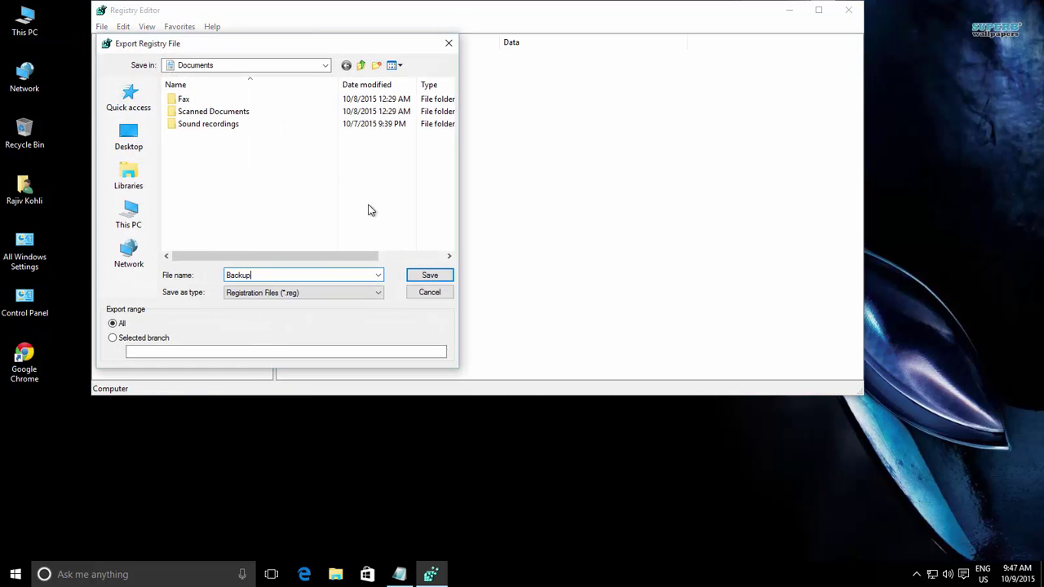
click(430, 292)
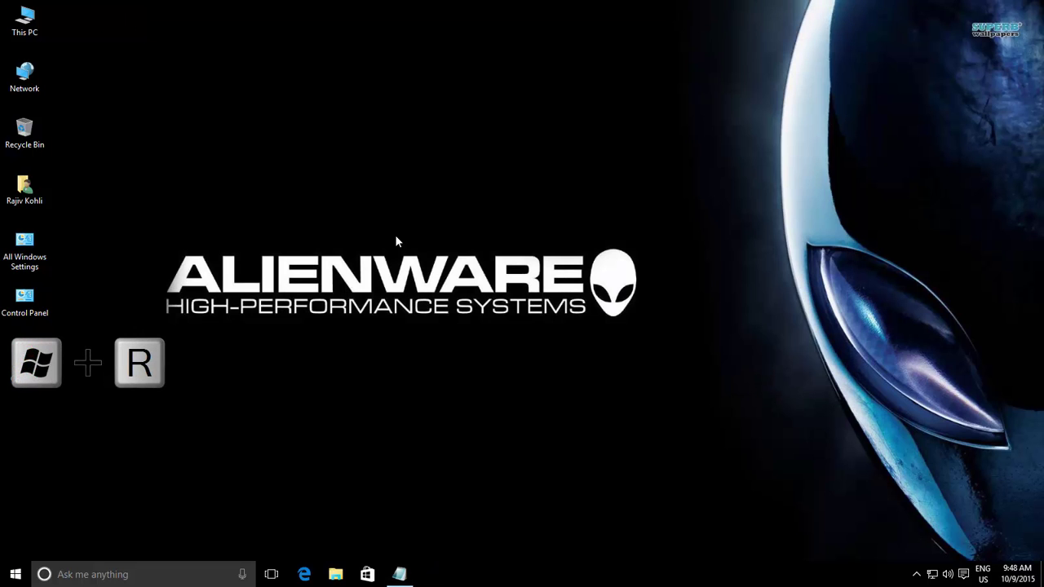
Step: Launch regedit from the Run dialog and approve the administrator prompt
key(super+r)
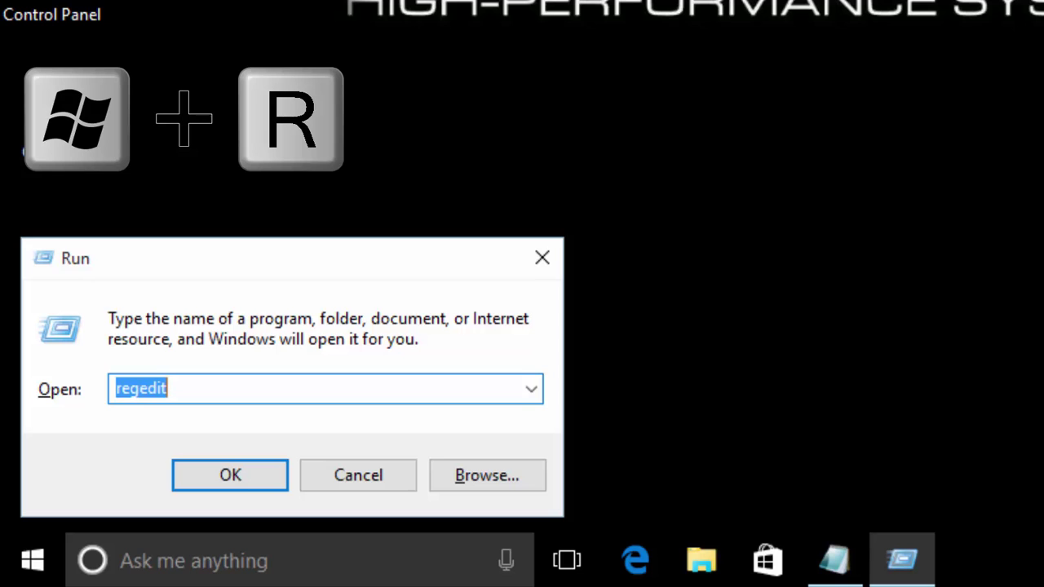
text(regedo)
key(BackSpace)
text(it)
click(204, 482)
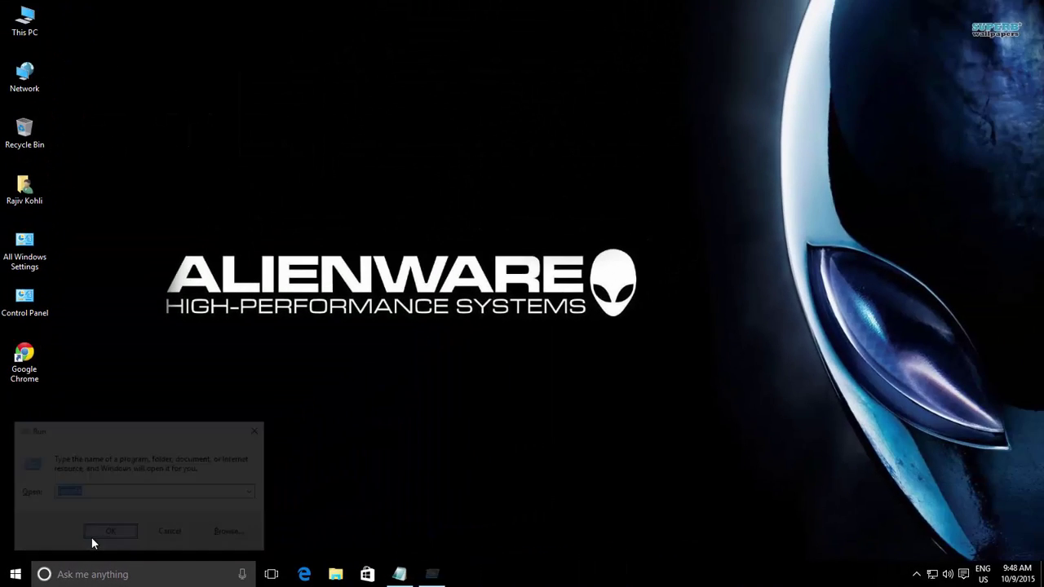
click(573, 305)
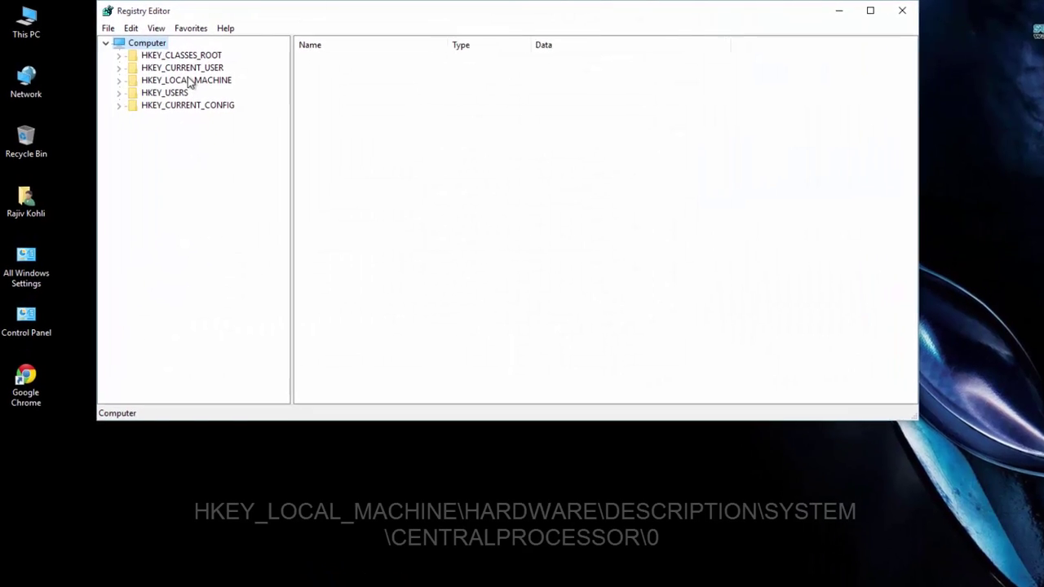
Step: Browse to HKLM\HARDWARE\DESCRIPTION\System\CentralProcessor\0 to show its values
double_click(177, 76)
click(171, 115)
double_click(205, 135)
double_click(215, 164)
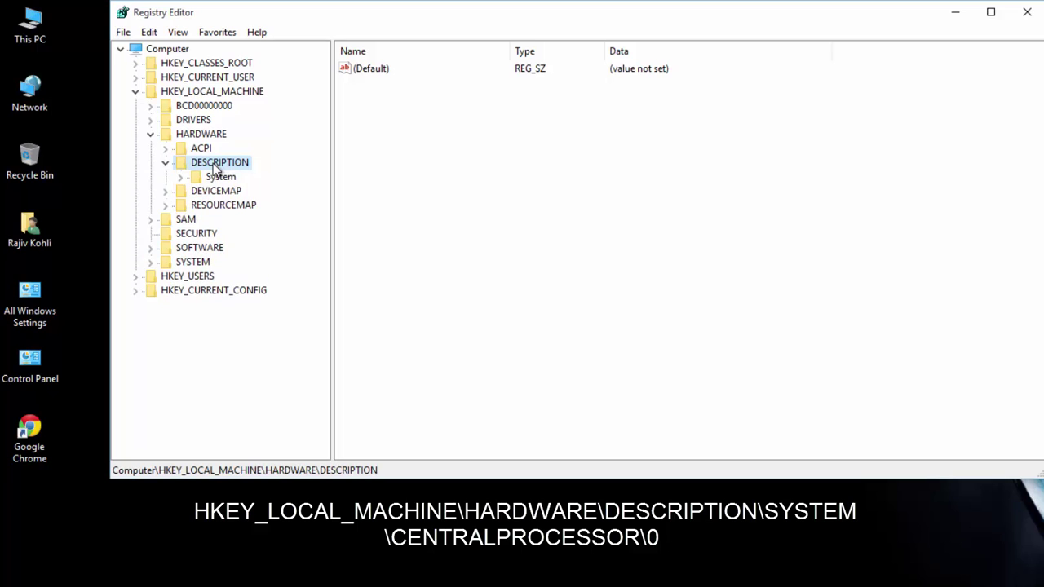
double_click(220, 179)
double_click(241, 207)
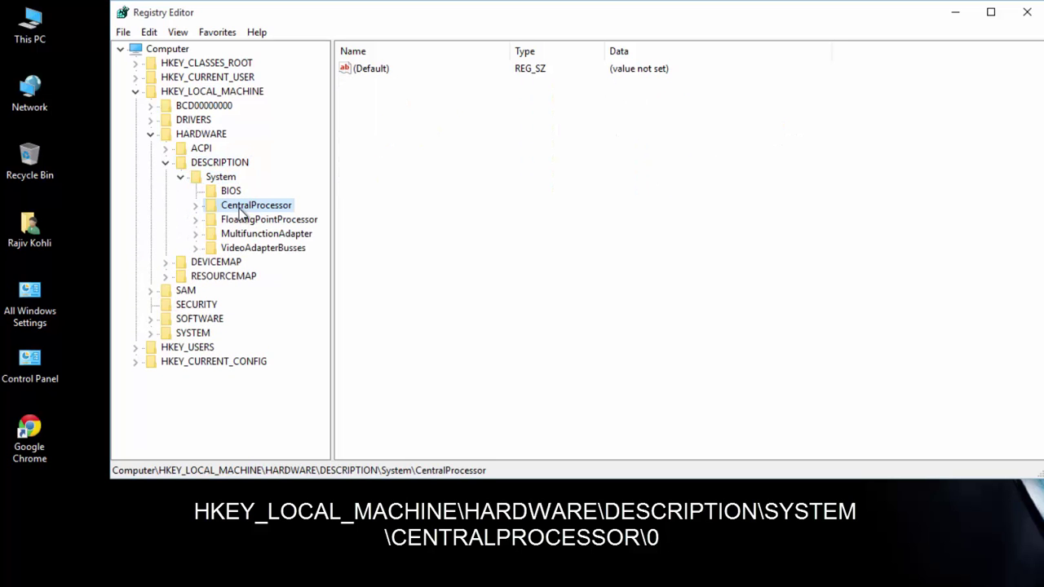
click(238, 221)
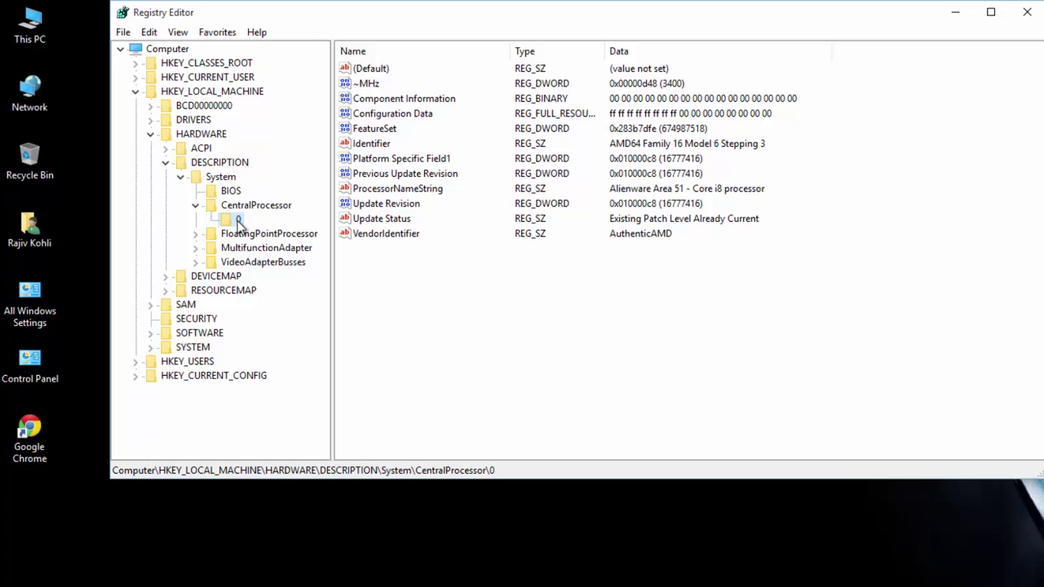
Step: Change ProcessorNameString to 'Alienware Area 51 - Core i8 Processor' and close Registry Editor
double_click(365, 191)
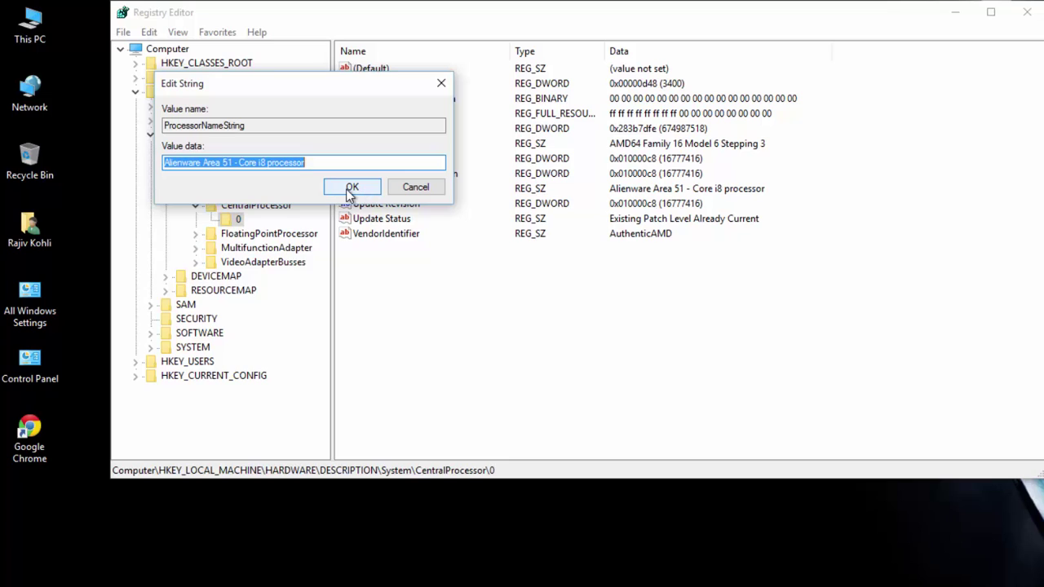
click(322, 165)
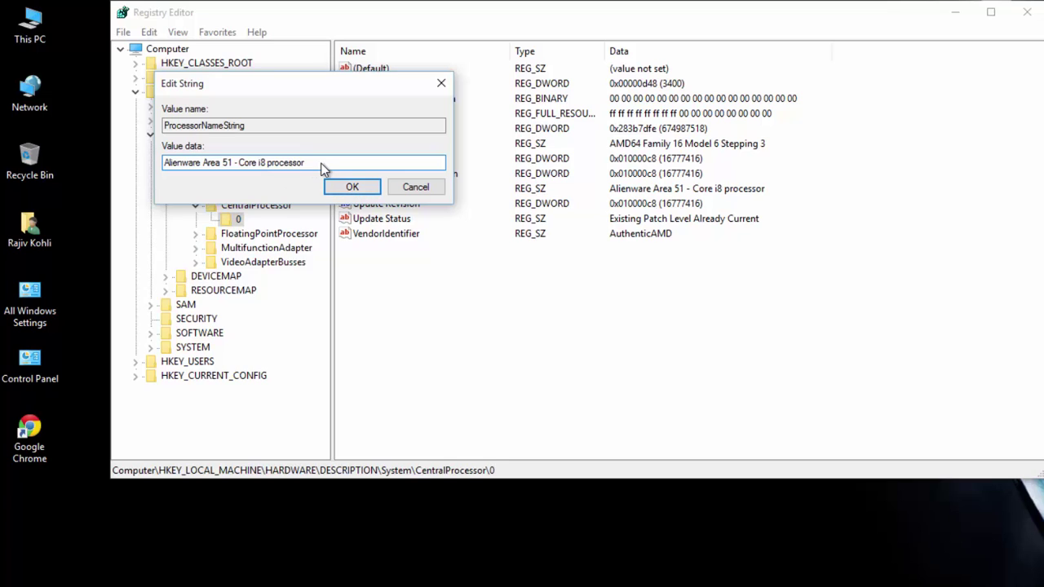
click(270, 164)
key(BackSpace)
key(BackSpace)
text(O)
key(BackSpace)
text(Pr)
click(351, 189)
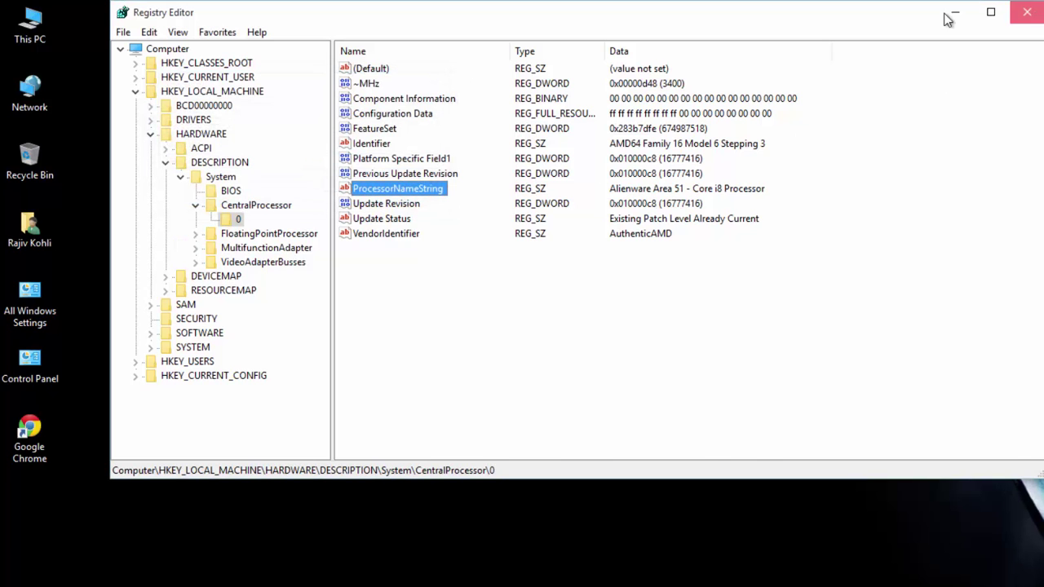
click(1027, 12)
right_click(31, 23)
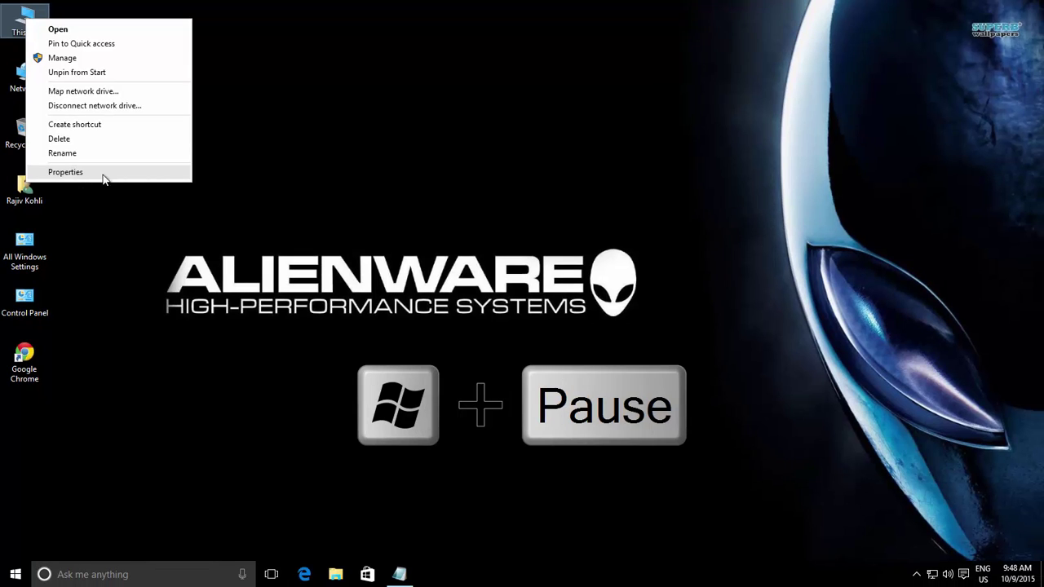
click(65, 173)
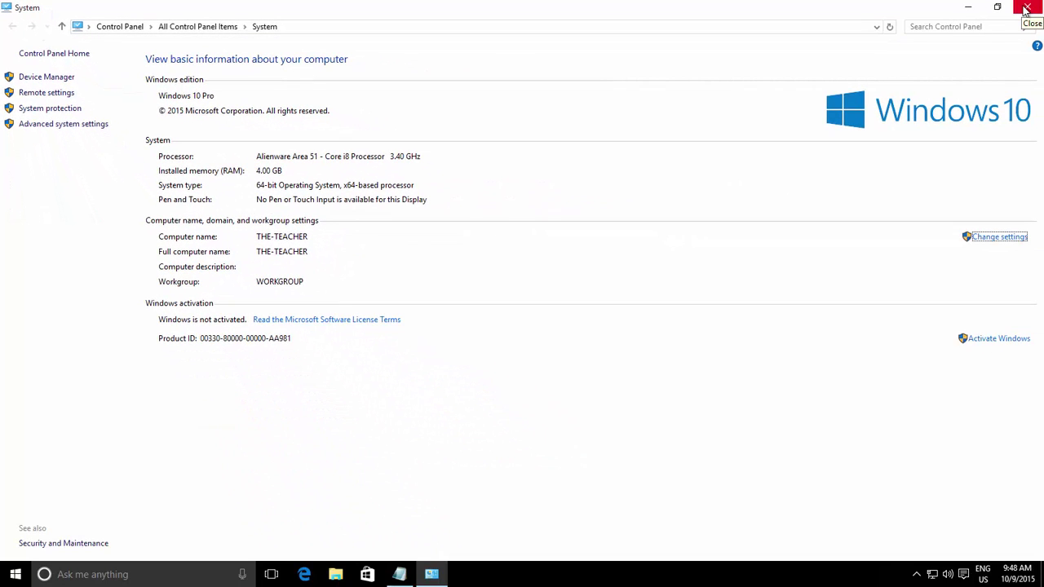
click(1025, 9)
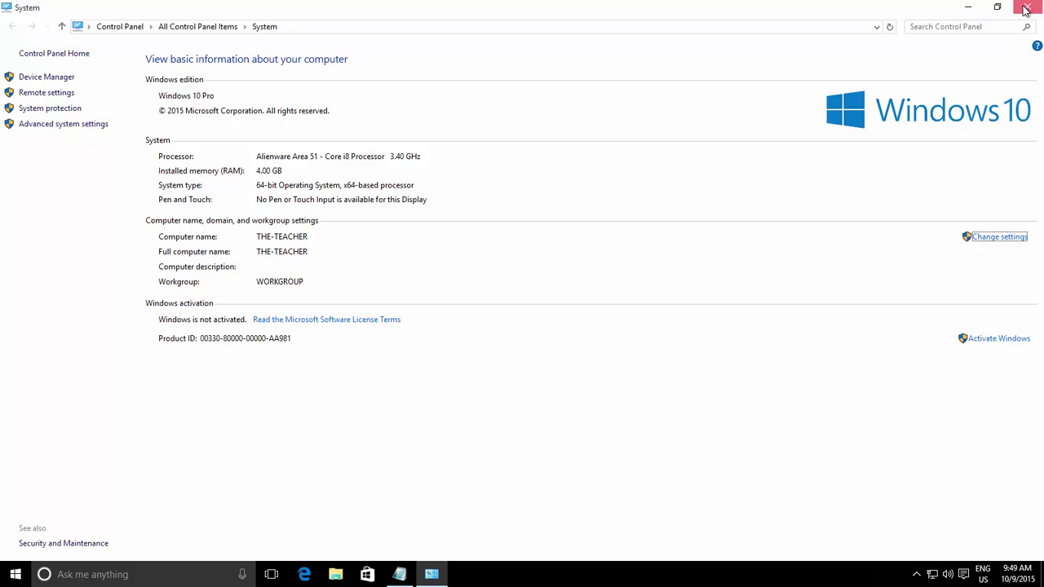
click(1026, 9)
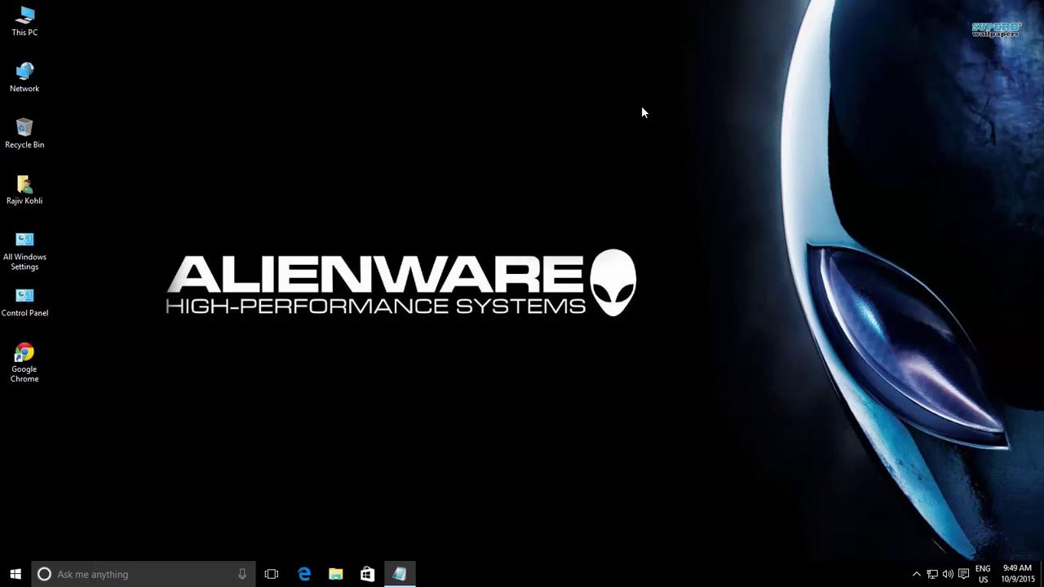
Step: Open Notepad and paste the registry script that sets ProcessorNameString
key(super+r)
text(notepad)
key(Return)
text(Windows Registry Editor Version 5.00  [HKEY_LOCAL_MACHINE\HARDWARE\DESCRIPTION\System\CentralProcessor\0] "ProcessorNameString"="AlienWare Area 51 - Core i8 Processor")
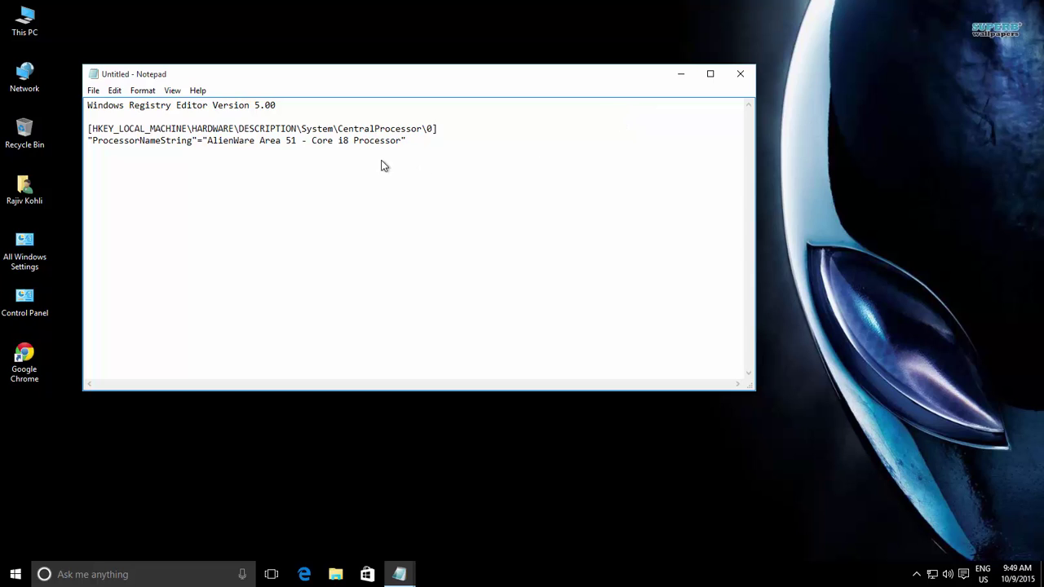
drag(211, 144, 422, 151)
click(428, 148)
Step: Save the script to the Desktop as myprocessor.reg using the All Files type
click(93, 90)
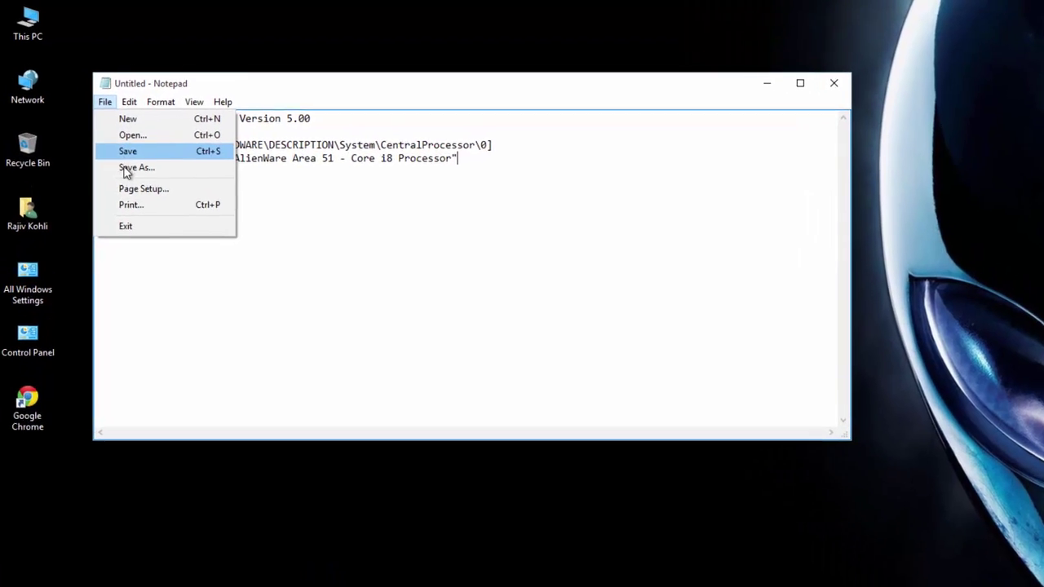
click(118, 147)
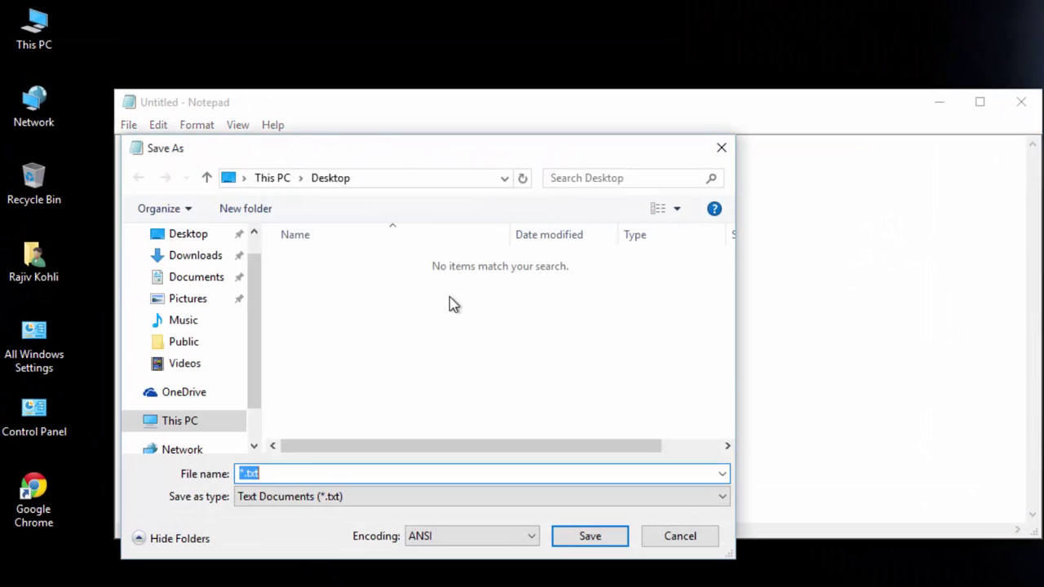
click(184, 239)
click(307, 496)
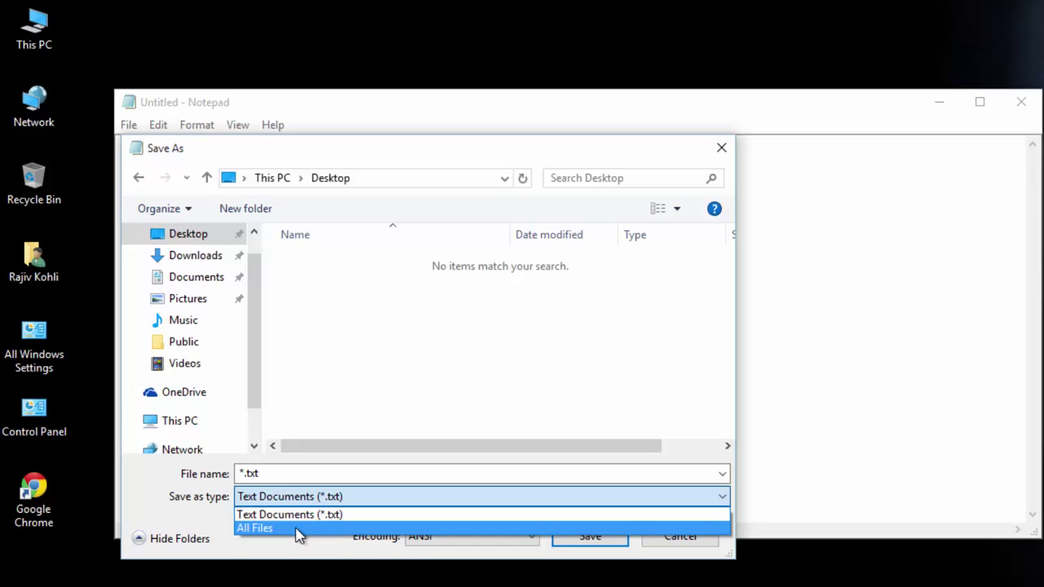
click(298, 530)
click(279, 479)
text(myprocessor.reg)
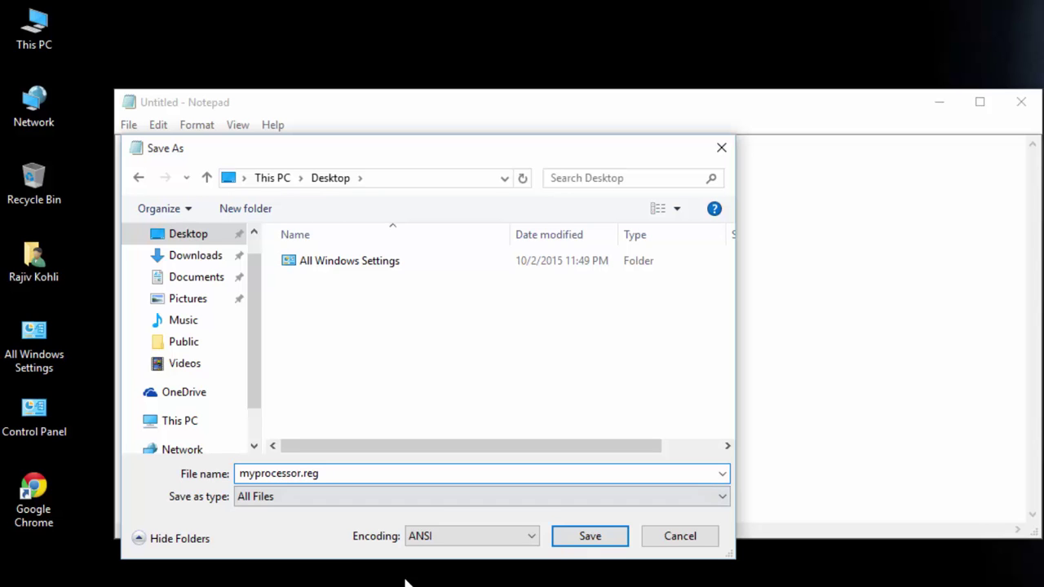
click(590, 537)
key(super+d)
click(29, 494)
right_click(28, 494)
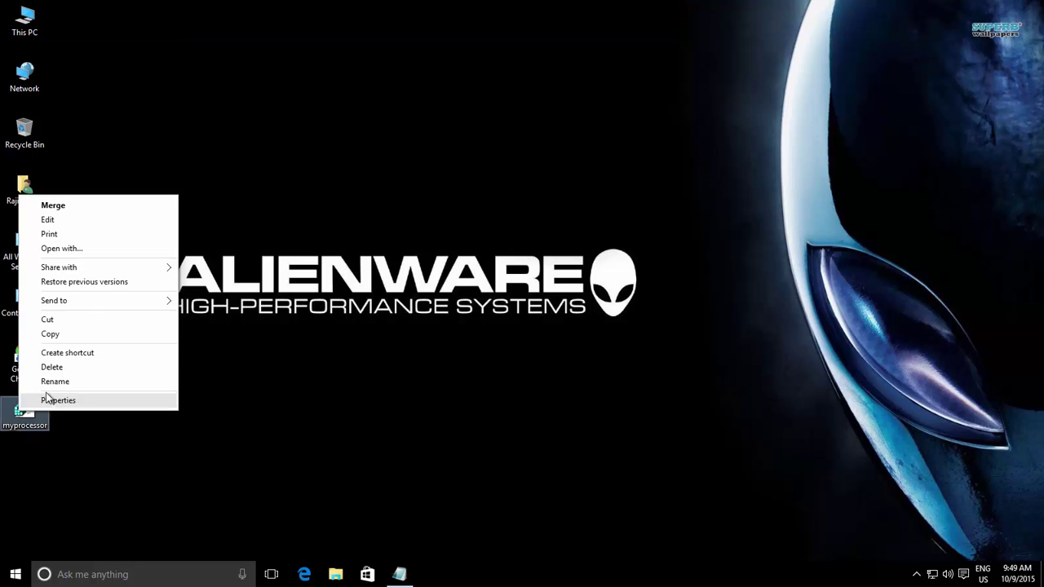
Step: Move myprocessor from the Desktop into C:\, accepting the access warning, then close Explorer
click(73, 319)
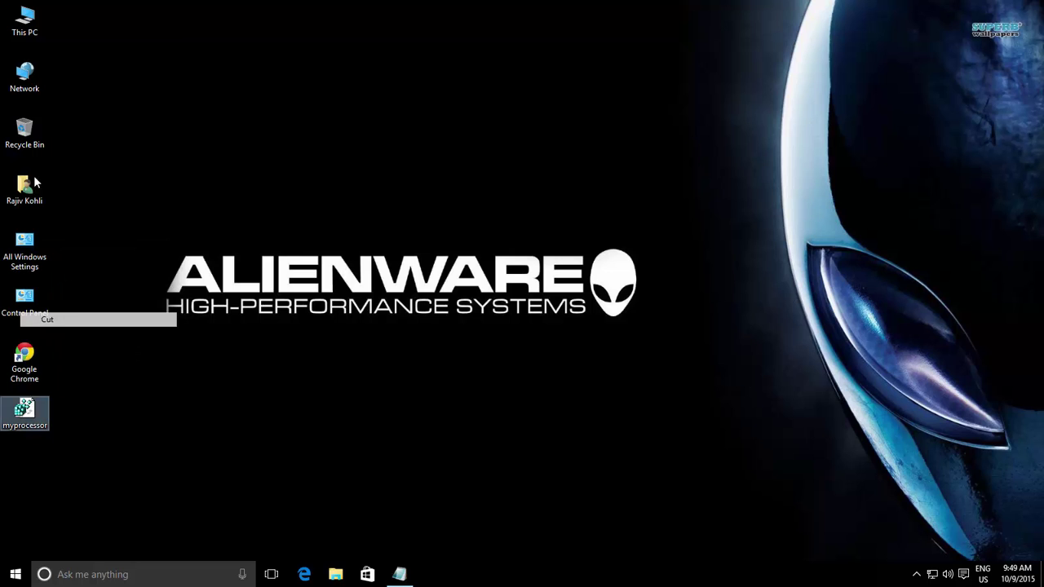
double_click(27, 13)
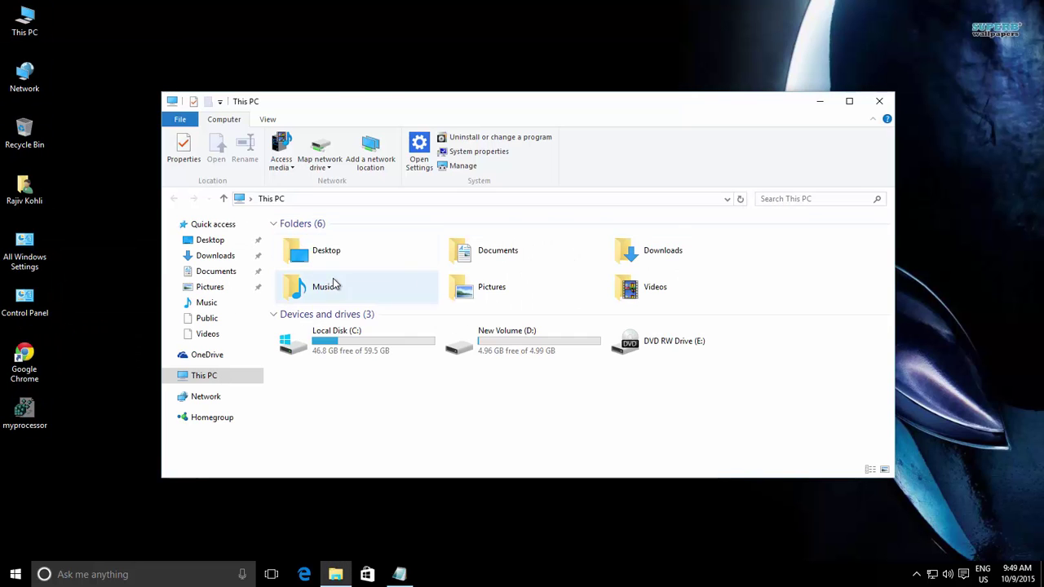
double_click(345, 354)
right_click(371, 396)
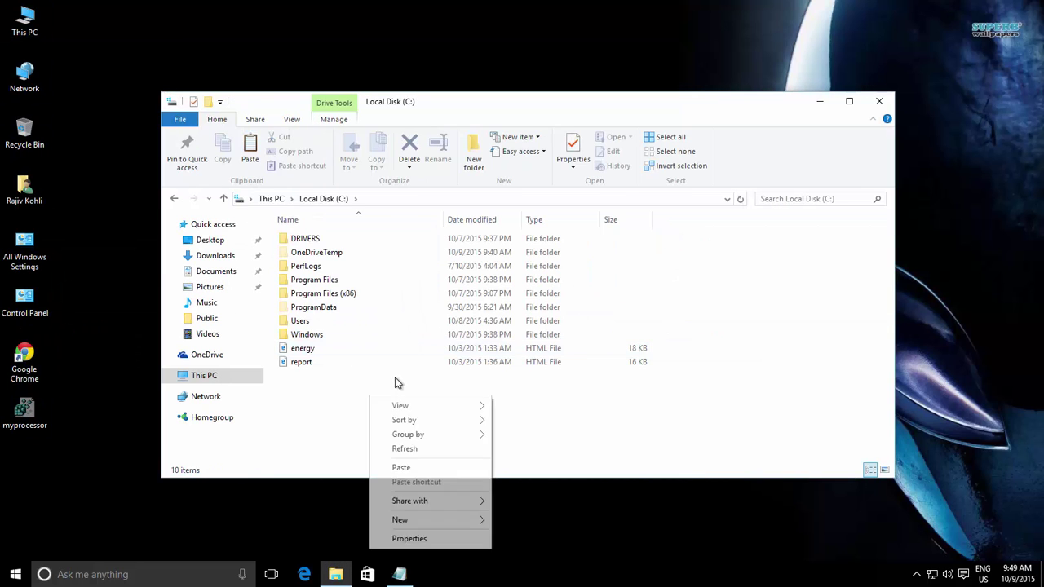
click(403, 465)
click(244, 200)
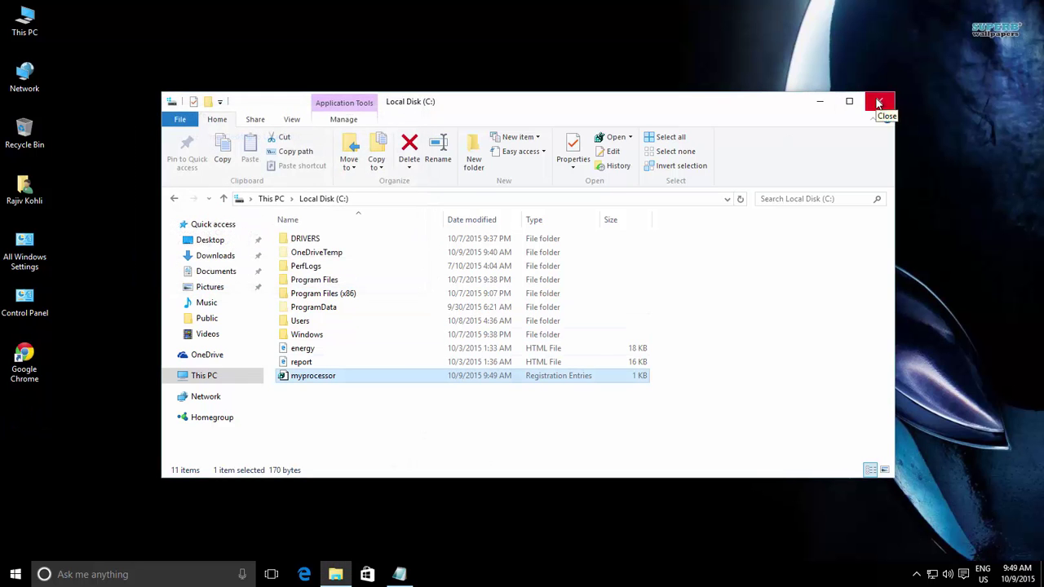
click(879, 102)
right_click(261, 153)
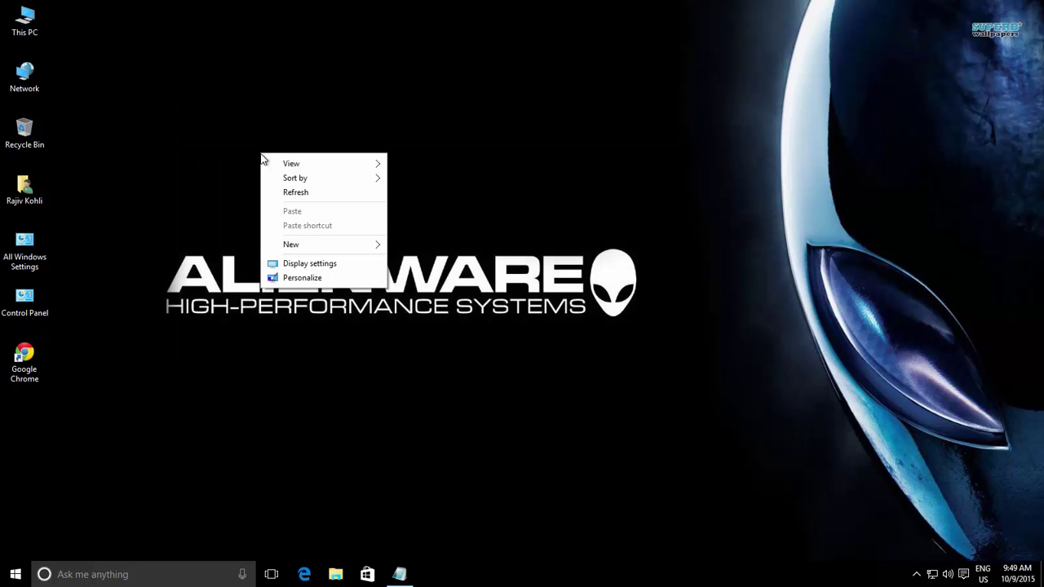
Step: Create a desktop shortcut named regedit with target 'regedit /s c:\myprocessor.reg'
mouse_move(317, 249)
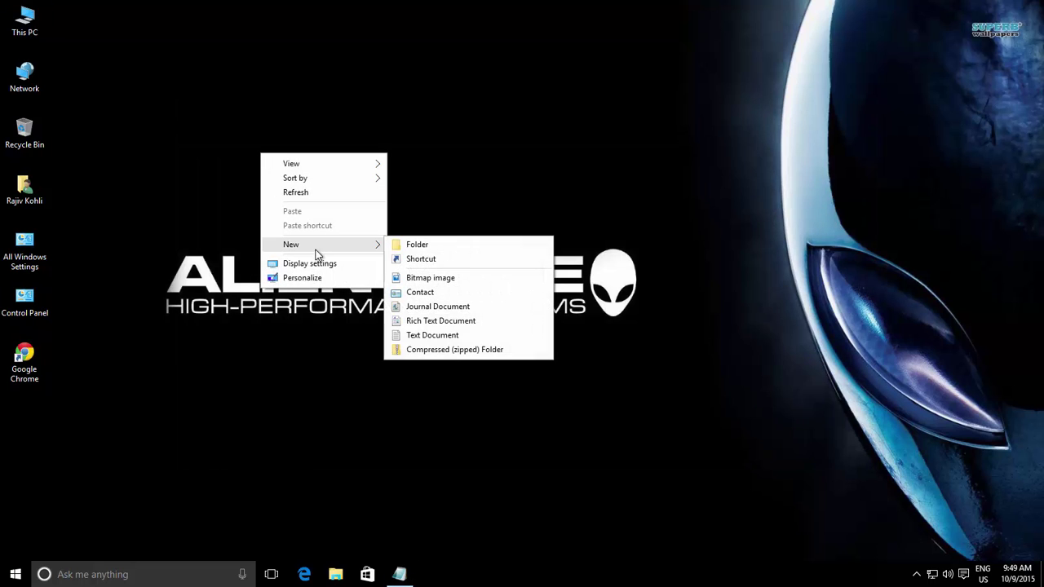
click(454, 259)
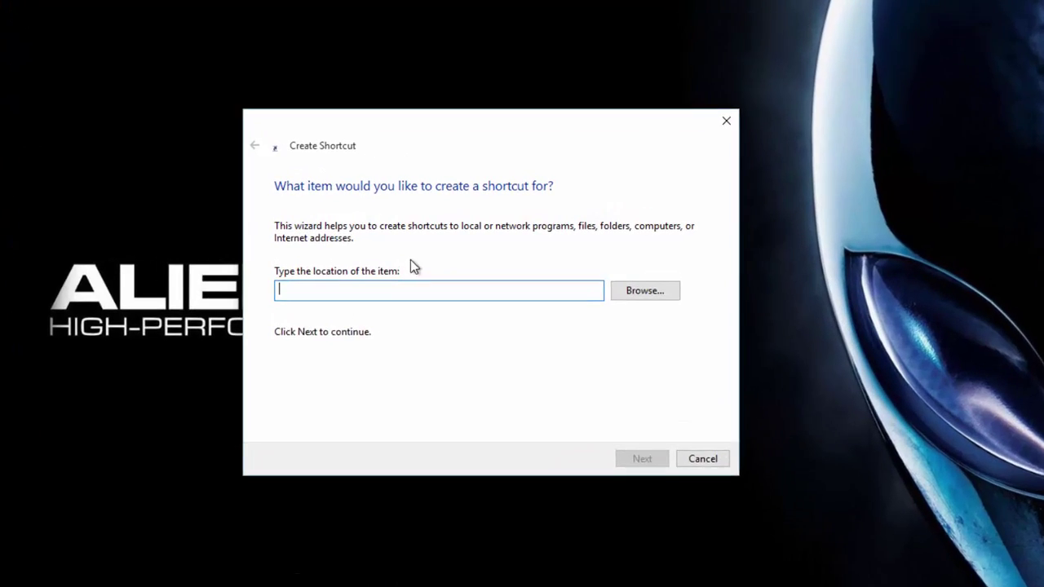
text(rehed)
key(BackSpace)
key(BackSpace)
key(BackSpace)
text(gedit /s)
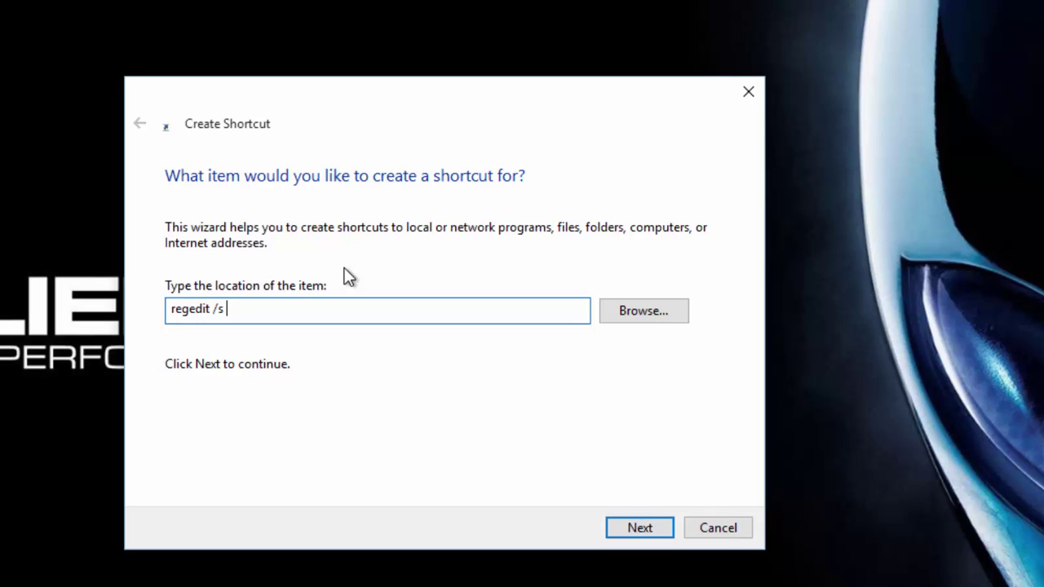
text( c:\myprocessor.reg)
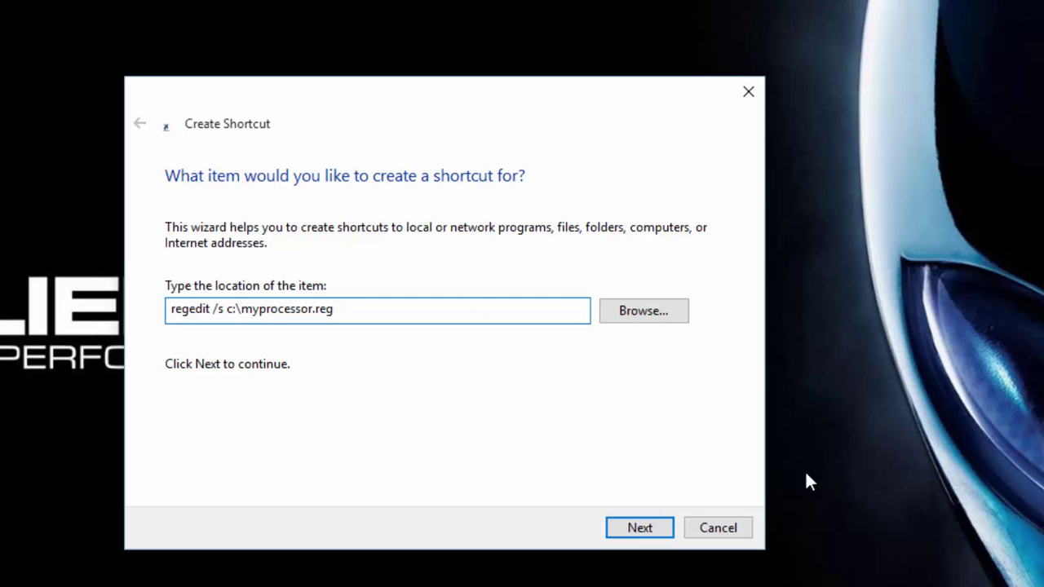
click(636, 528)
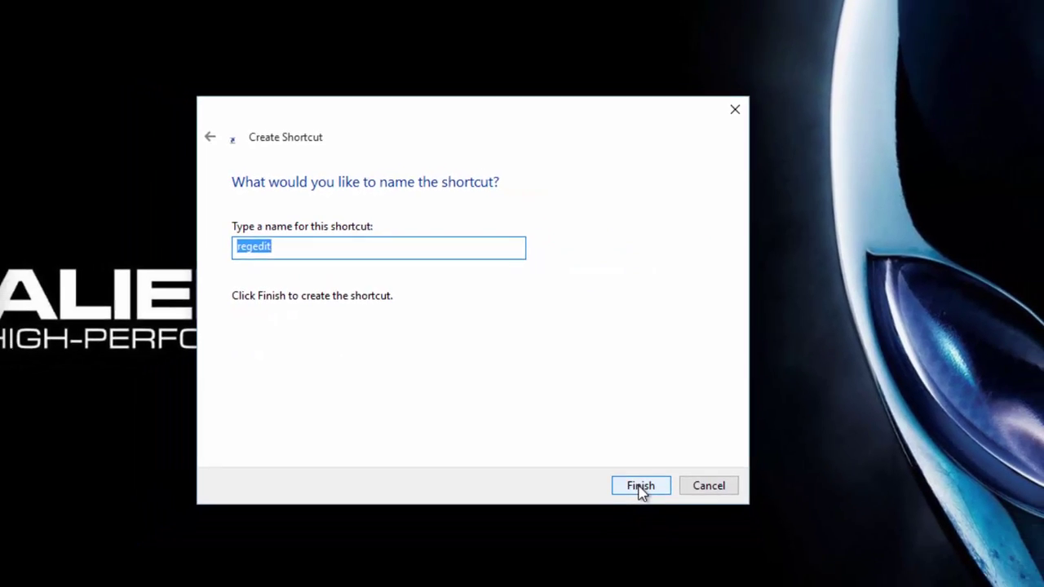
click(644, 413)
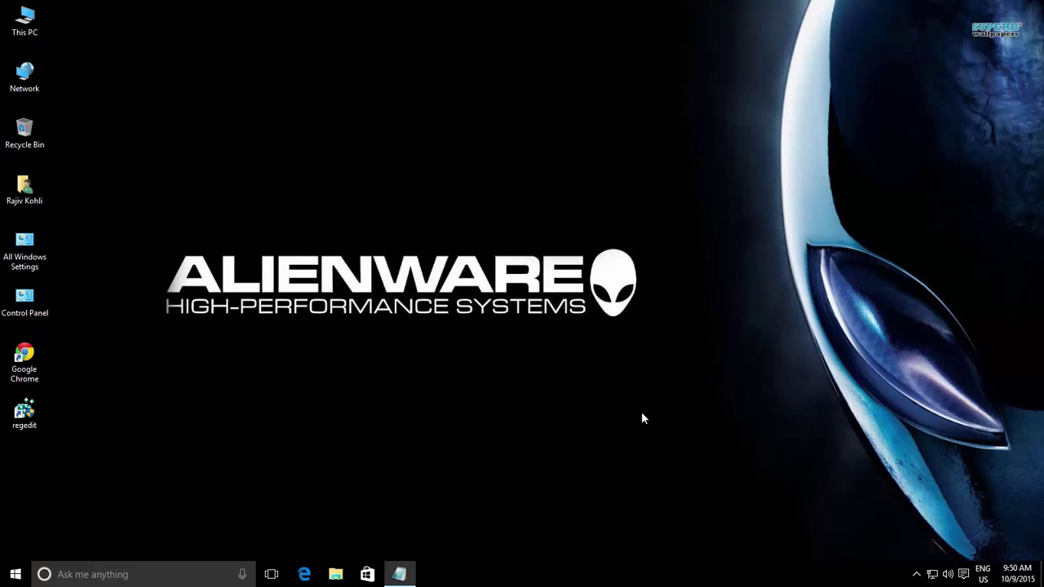
Step: Cut the regedit shortcut and open Local Disk (C:) in File Explorer
right_click(23, 417)
click(49, 318)
double_click(24, 21)
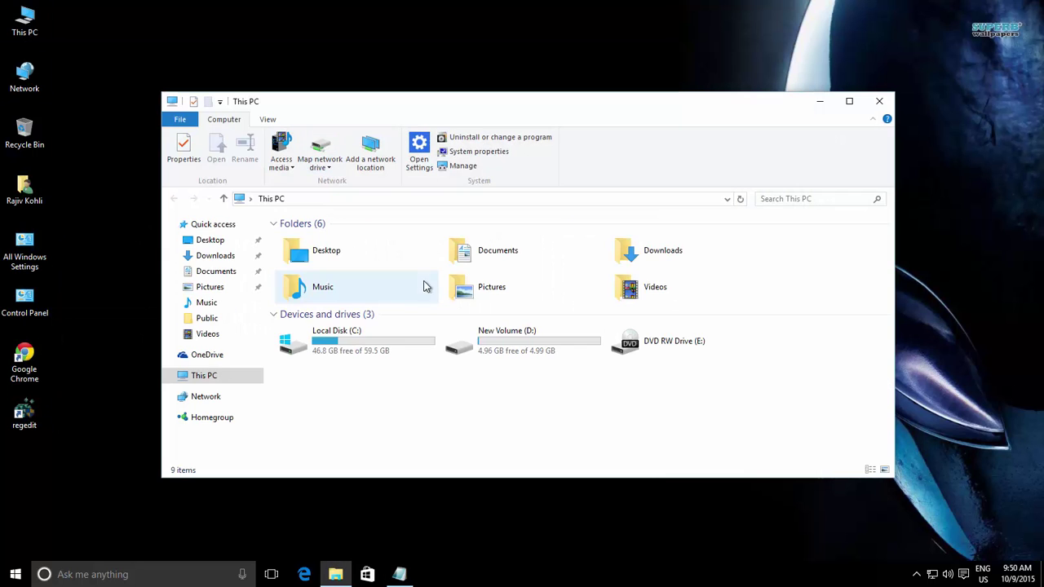
click(371, 346)
double_click(369, 341)
Step: Go from Users into the profile's AppData\Roaming\Microsoft\Windows\Start Menu\Programs\Startup folder
double_click(303, 322)
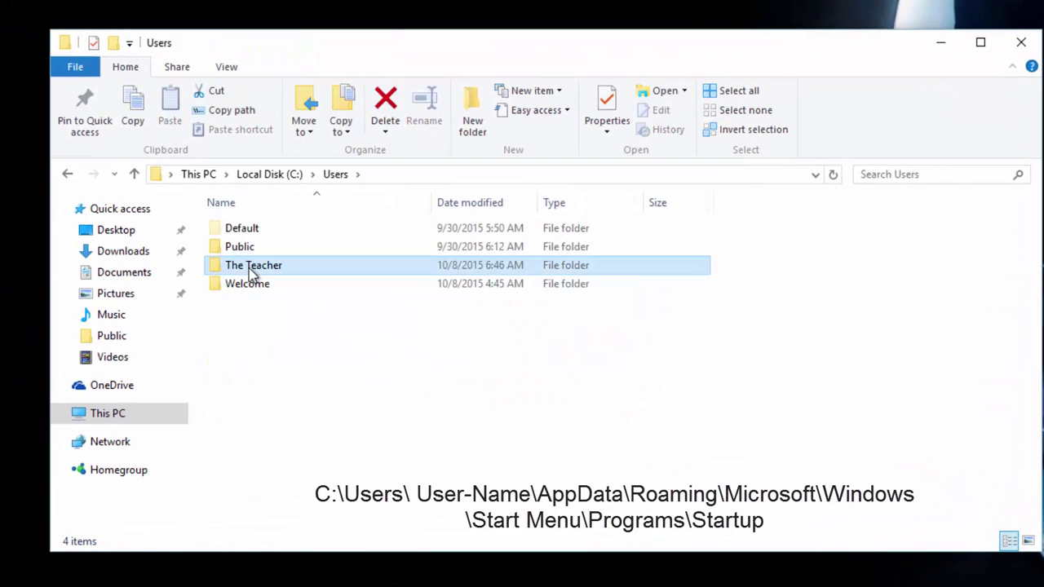
double_click(250, 267)
double_click(243, 230)
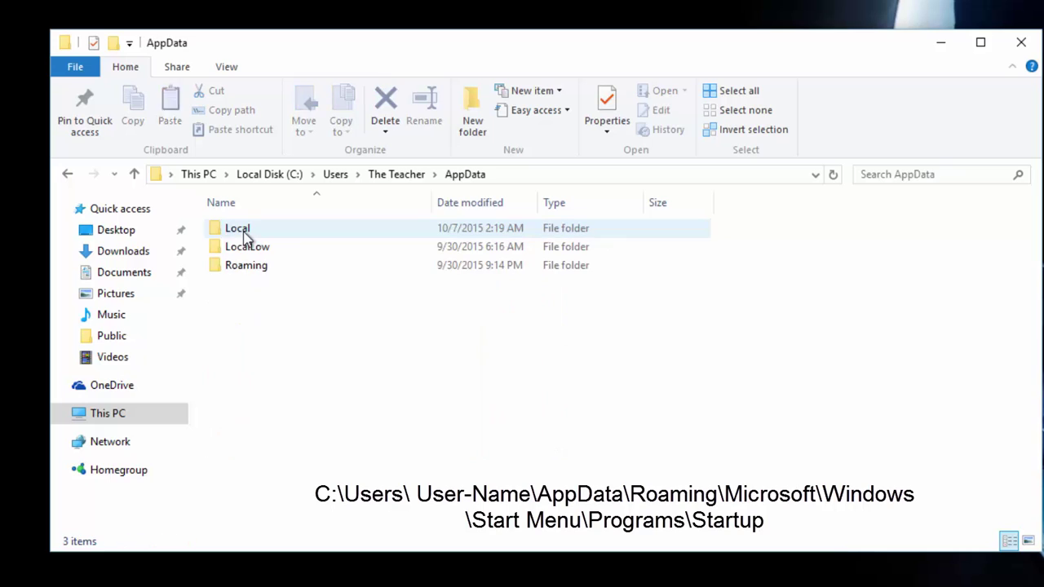
click(239, 269)
double_click(239, 268)
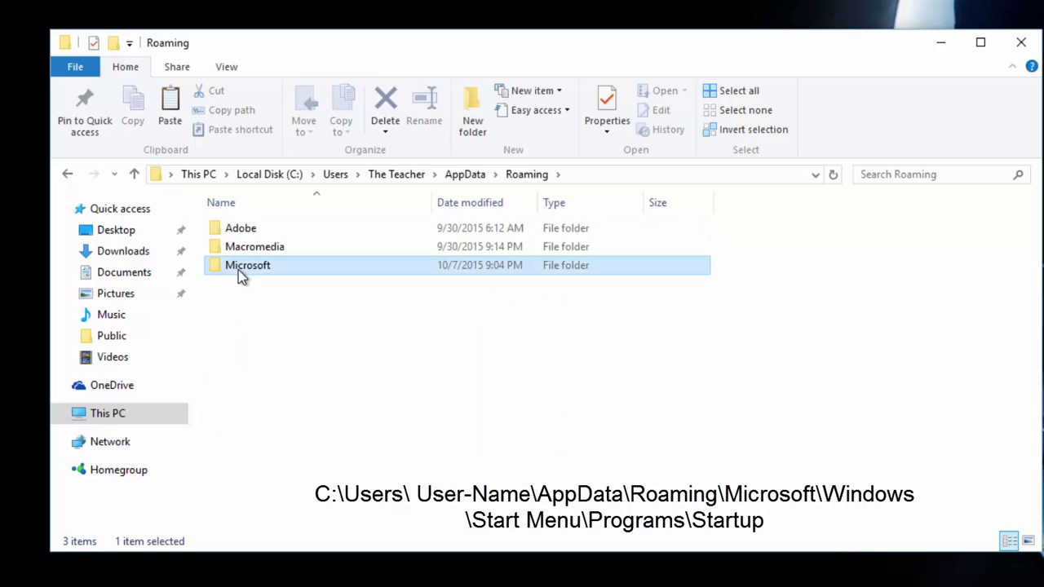
double_click(238, 270)
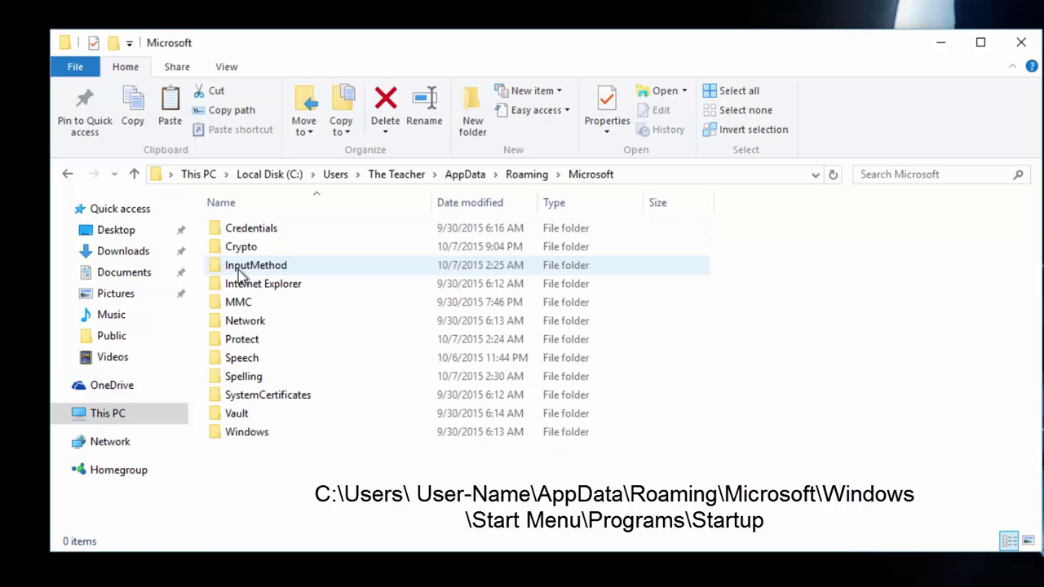
double_click(258, 433)
double_click(260, 339)
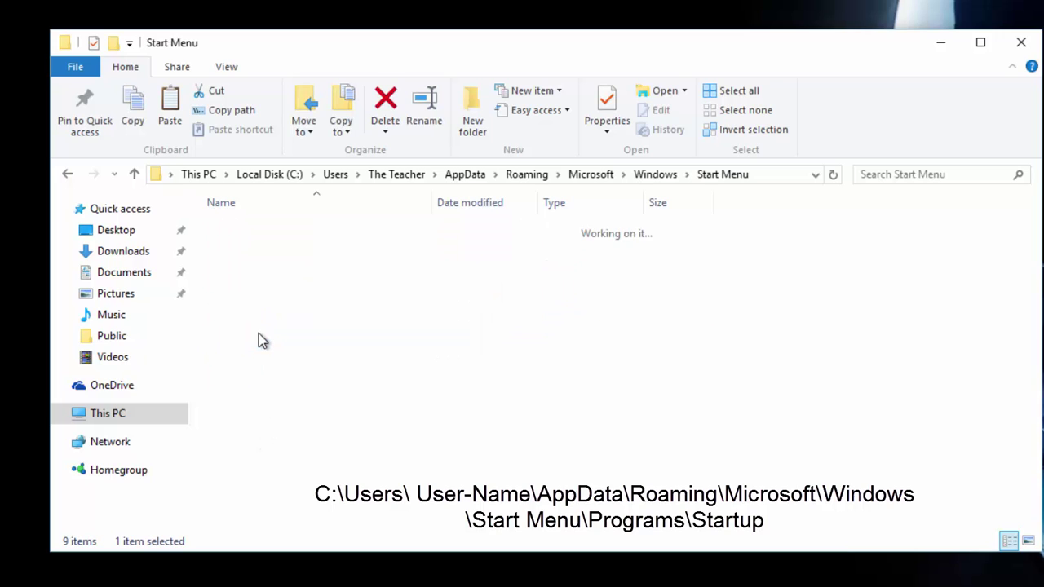
double_click(260, 236)
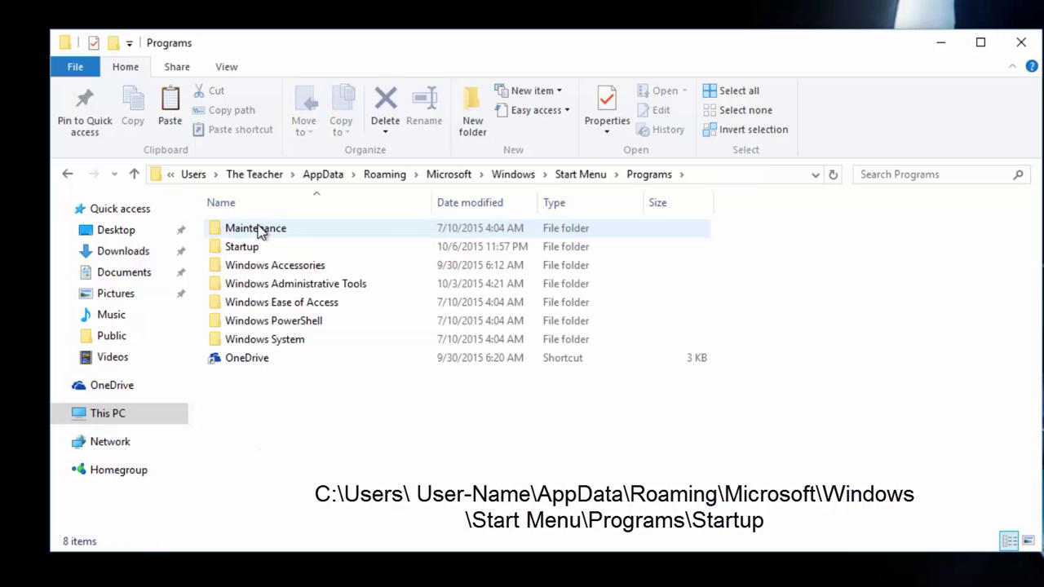
double_click(247, 247)
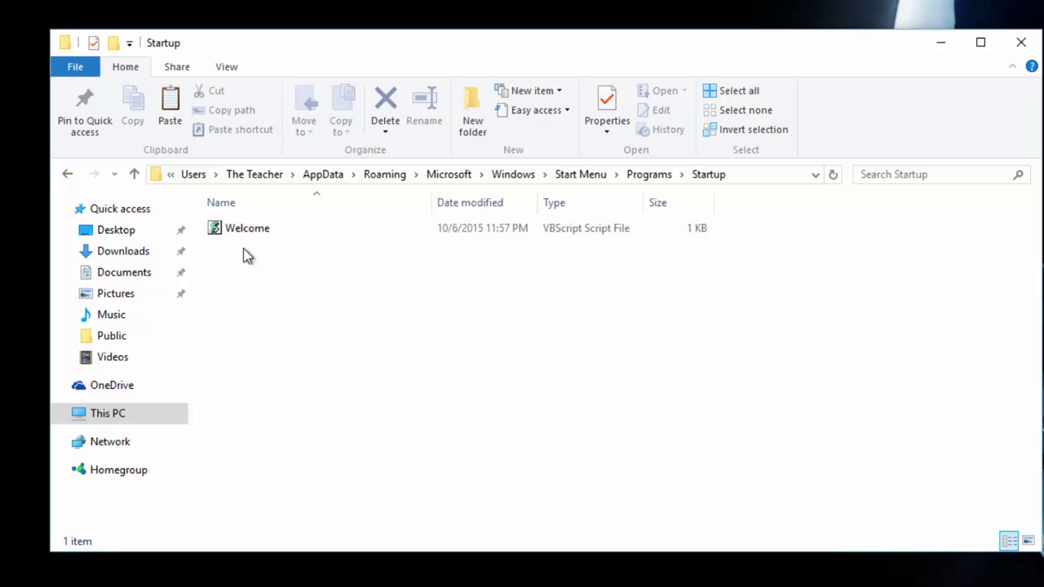
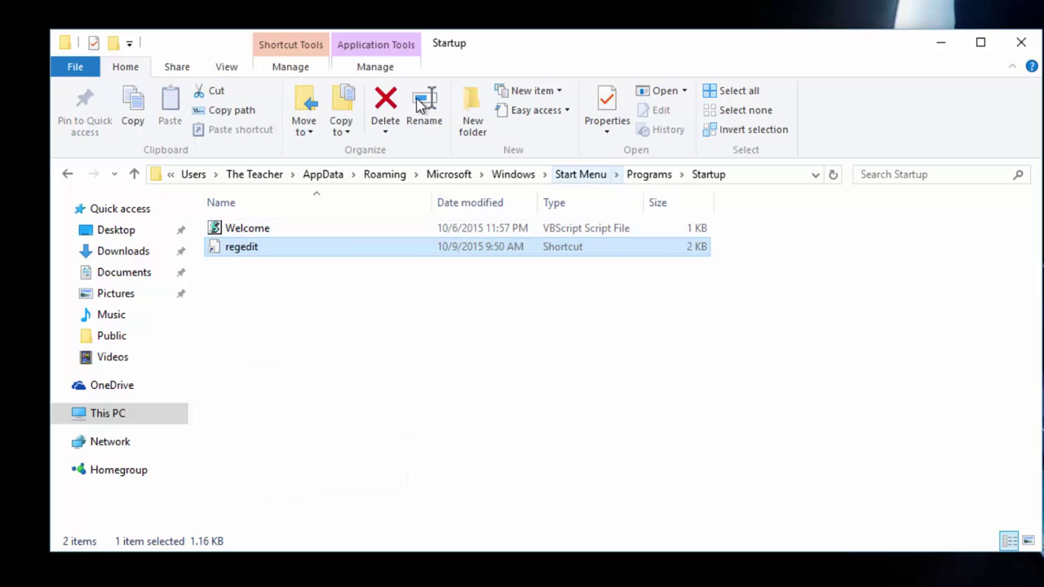
Step: Confirm Hidden items is checked on the View tab, then close the Startup folder window
click(225, 68)
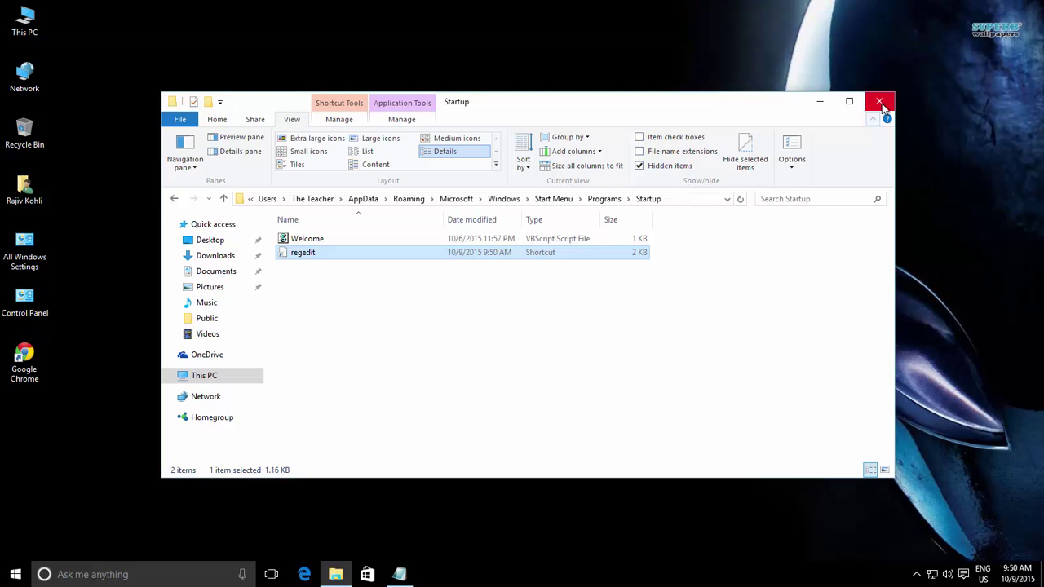
click(880, 103)
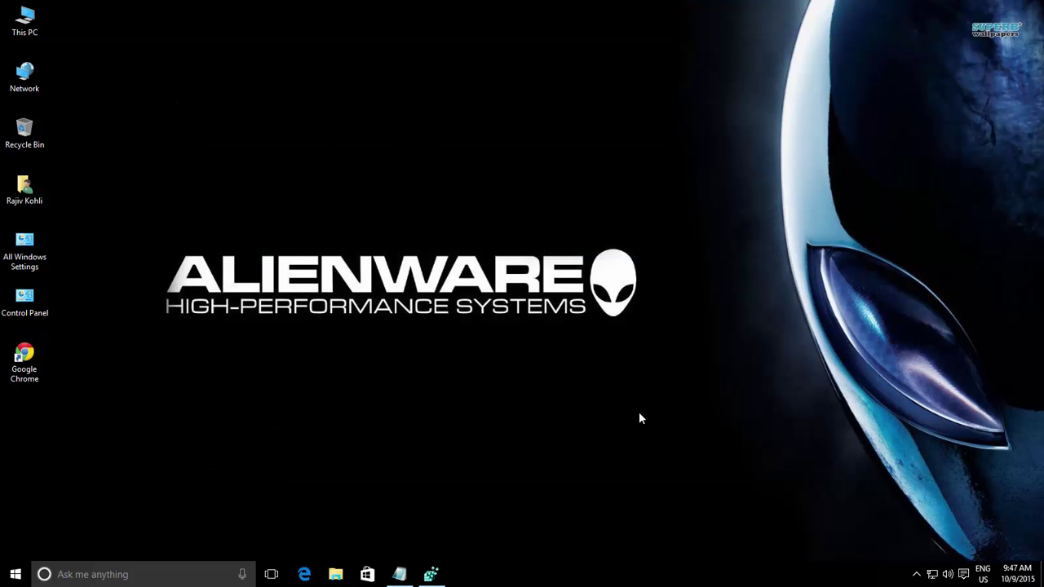